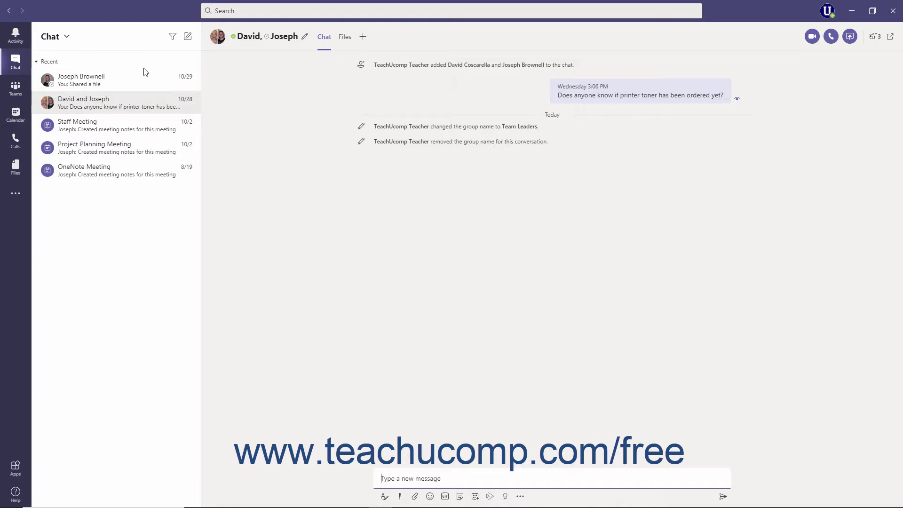
# Look over the General channel posts, the one-to-one chat with shared files, and the existing group chat about printer toner
pyautogui.click(15, 87)
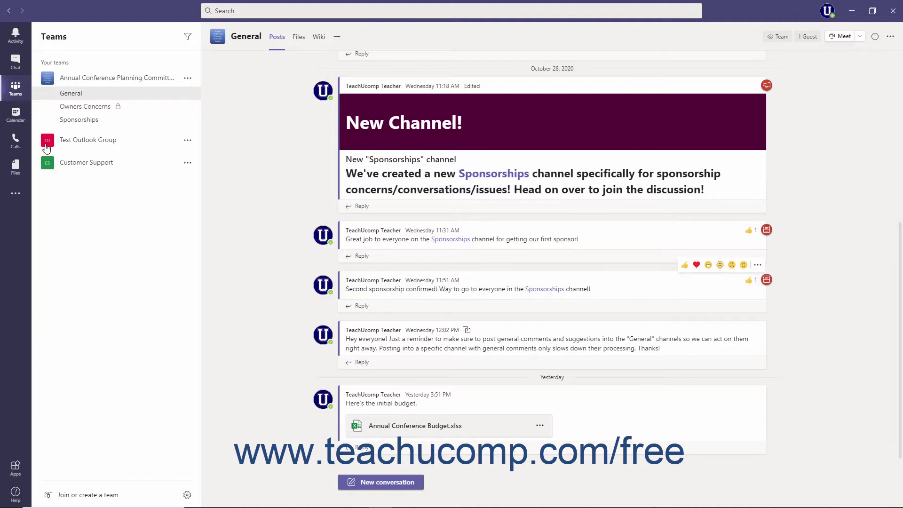
pyautogui.click(16, 63)
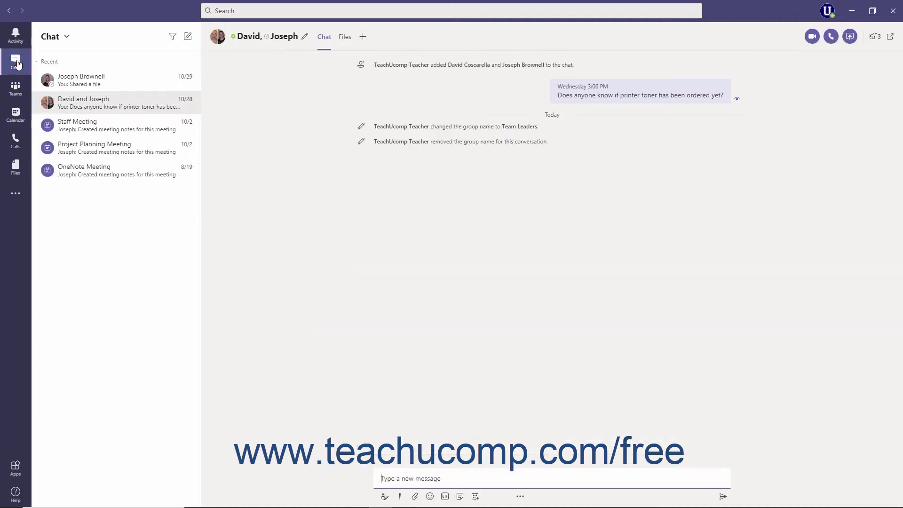
pyautogui.click(94, 79)
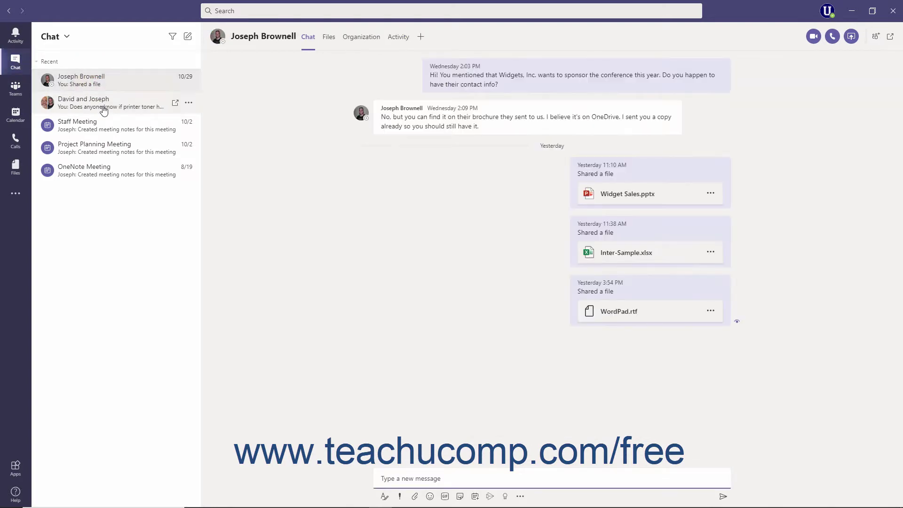
pyautogui.click(103, 106)
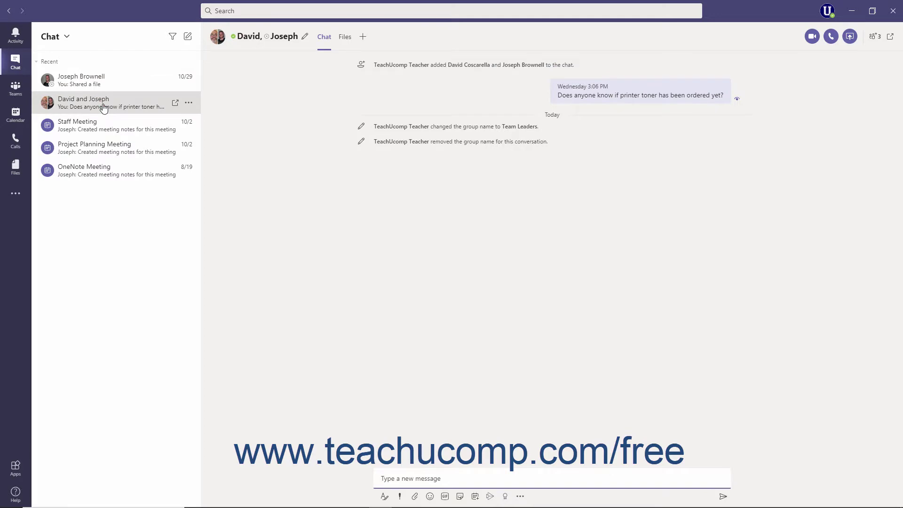
pyautogui.click(20, 63)
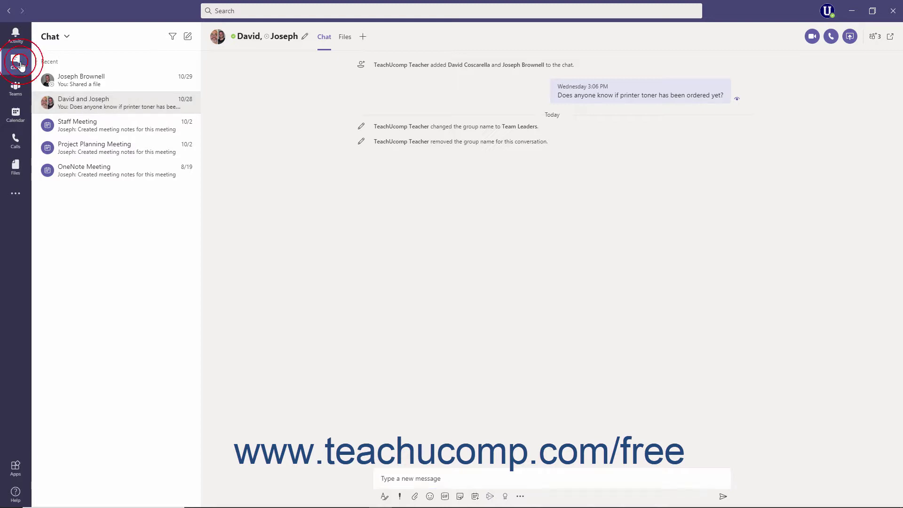
# Start a new chat addressed to one contact and expand it into a group chat with a group name field
pyautogui.click(187, 37)
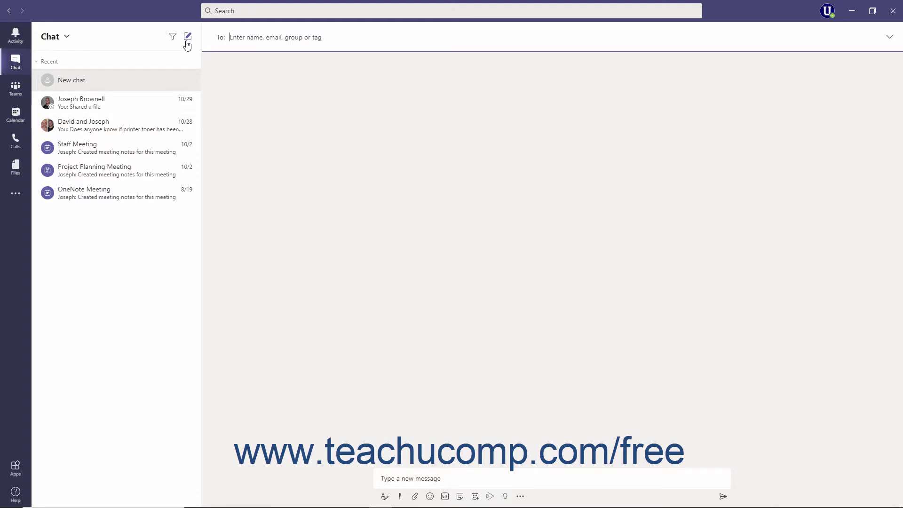
pyautogui.write('DAV')
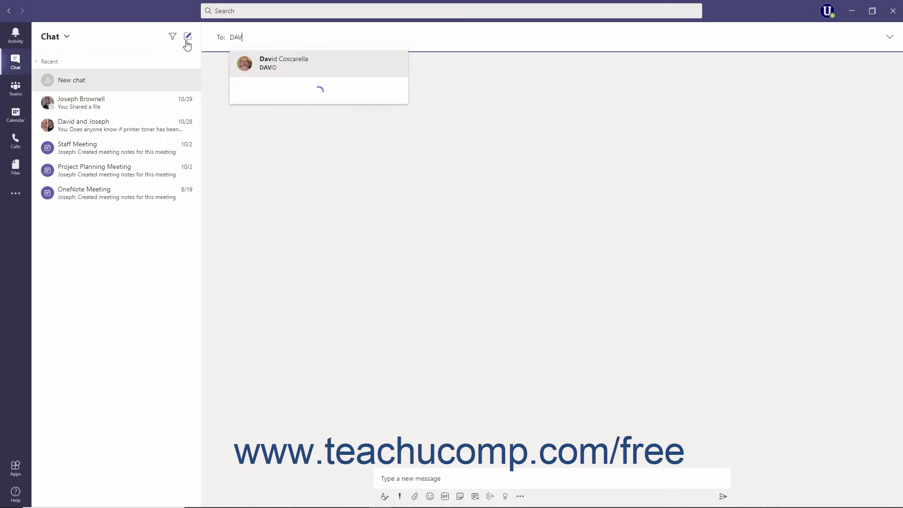
pyautogui.click(257, 70)
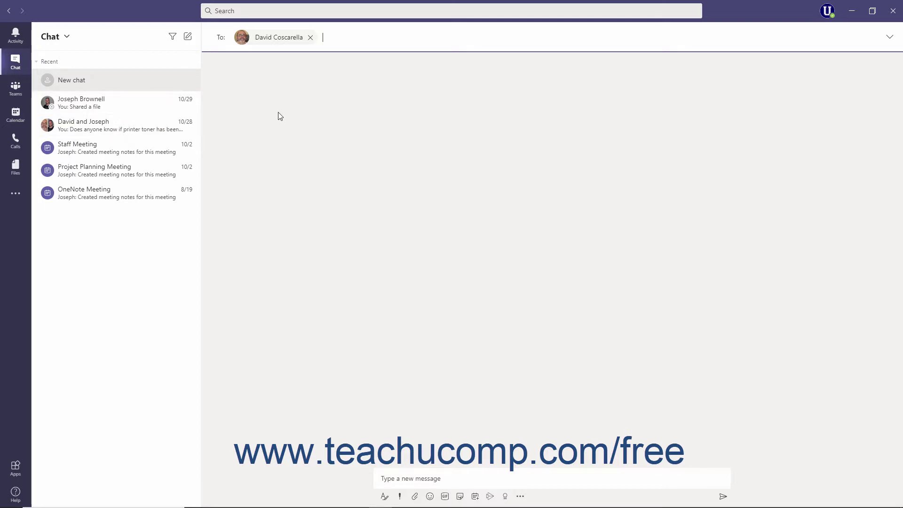
pyautogui.click(886, 42)
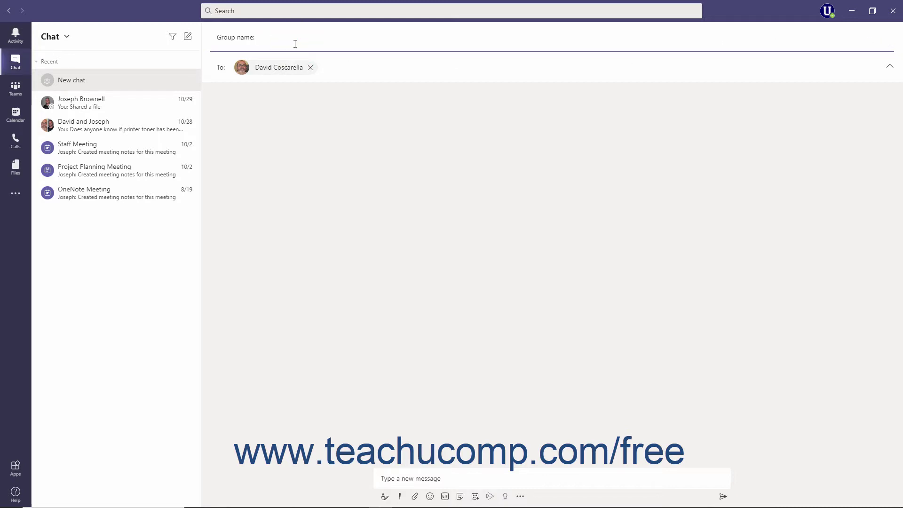
# Compose the message "New chat message", check its delivery options, and discard the unsent draft chat
pyautogui.click(390, 480)
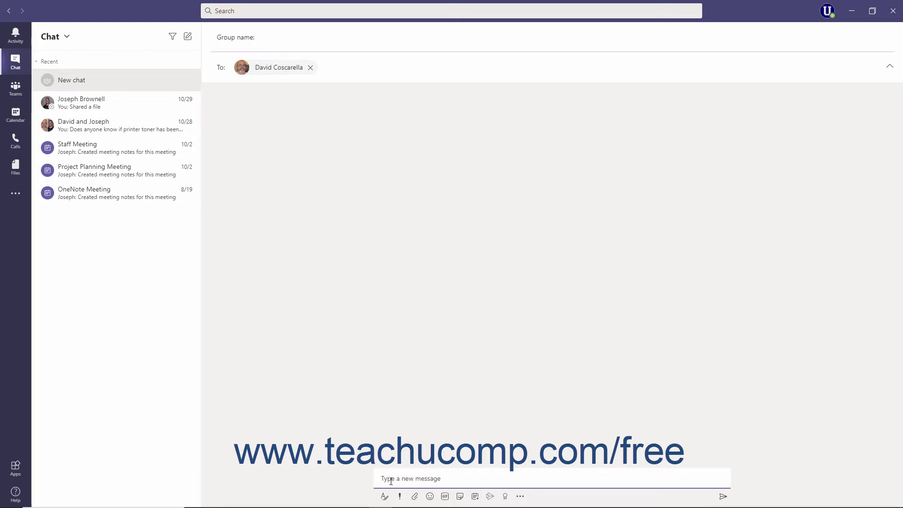
pyautogui.write('New chat message')
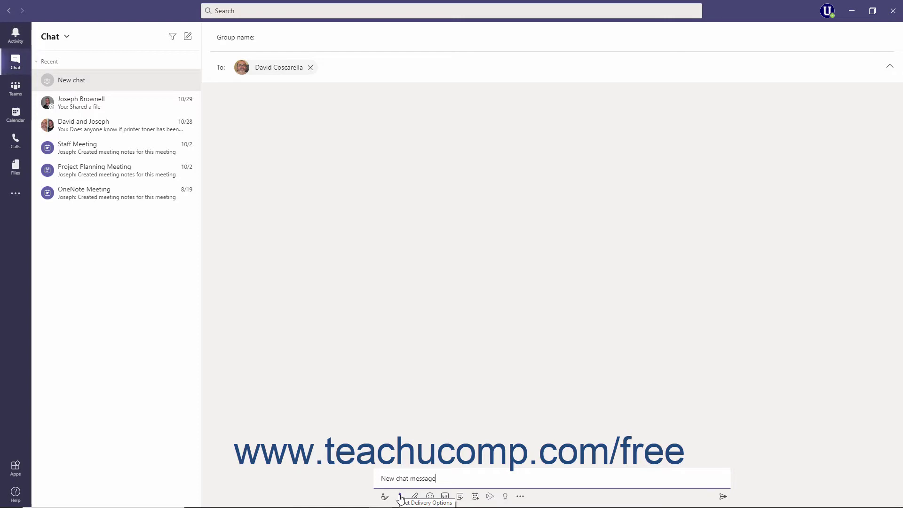
pyautogui.click(400, 496)
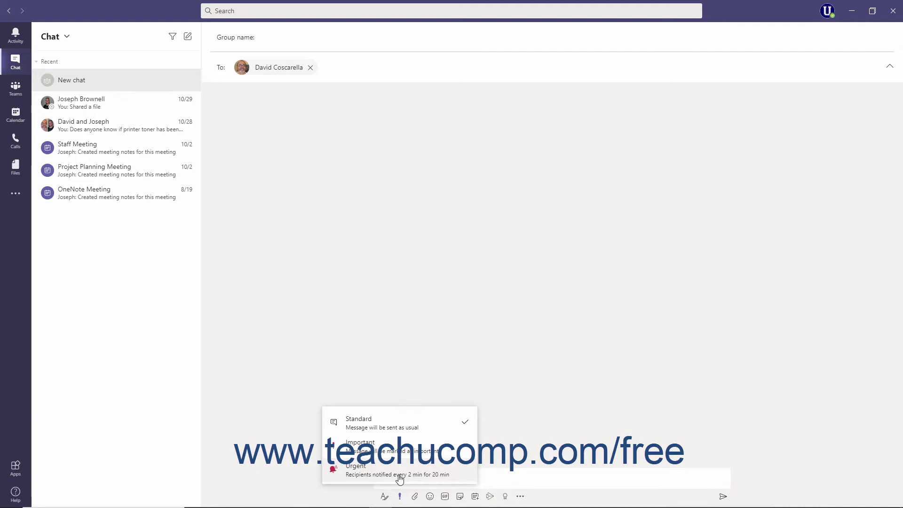
pyautogui.click(490, 477)
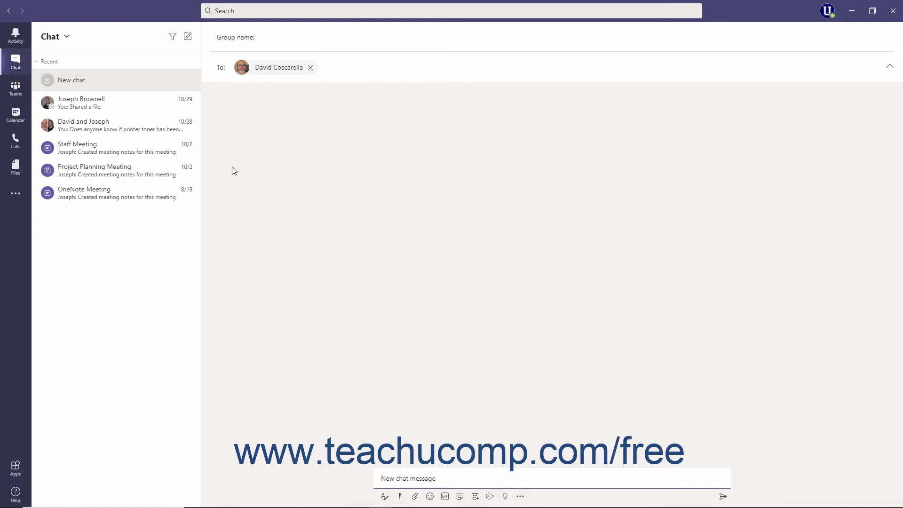
pyautogui.click(189, 80)
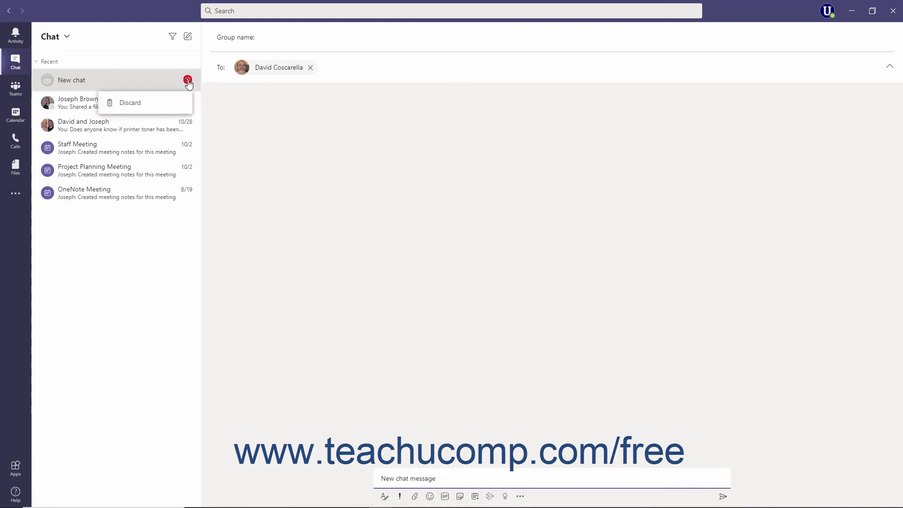
pyautogui.click(169, 100)
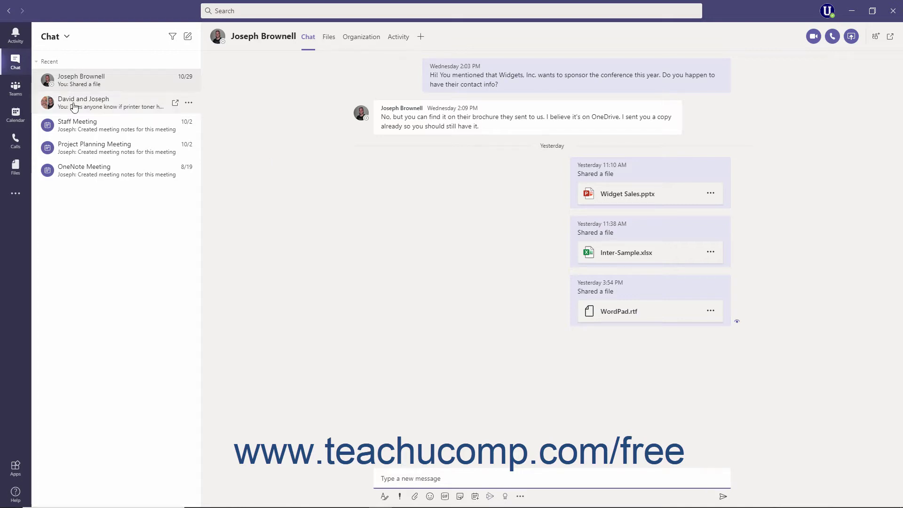
# Compare the threaded posts in the General channel with the conversations in the one-to-one and group chats
pyautogui.click(15, 88)
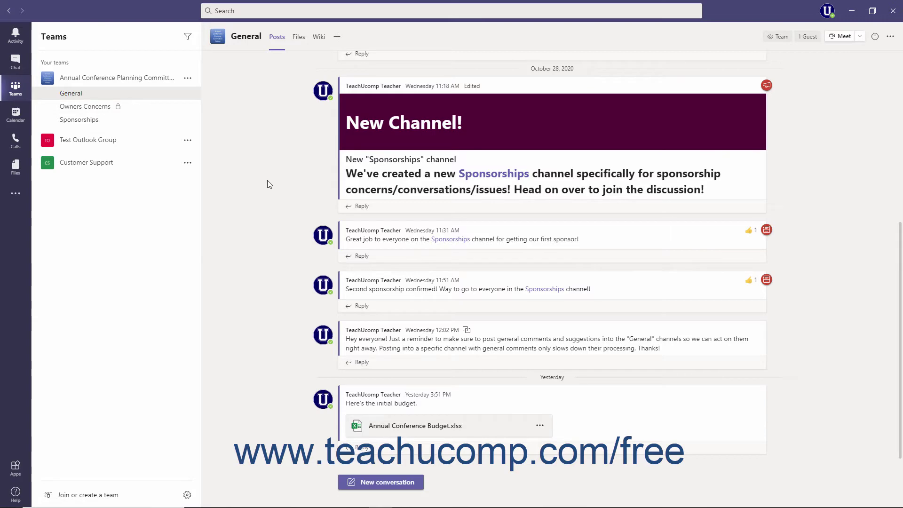
pyautogui.scroll(5, 267, 256)
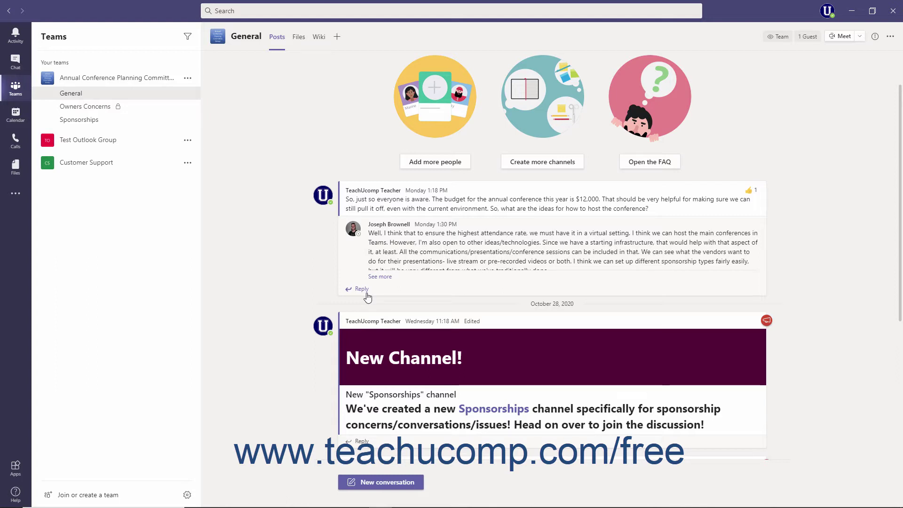
pyautogui.click(16, 63)
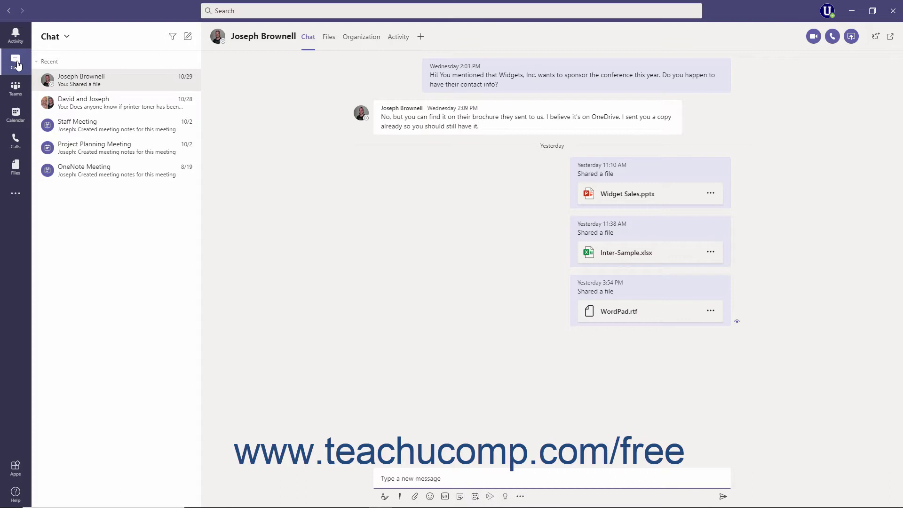
pyautogui.moveTo(92, 83)
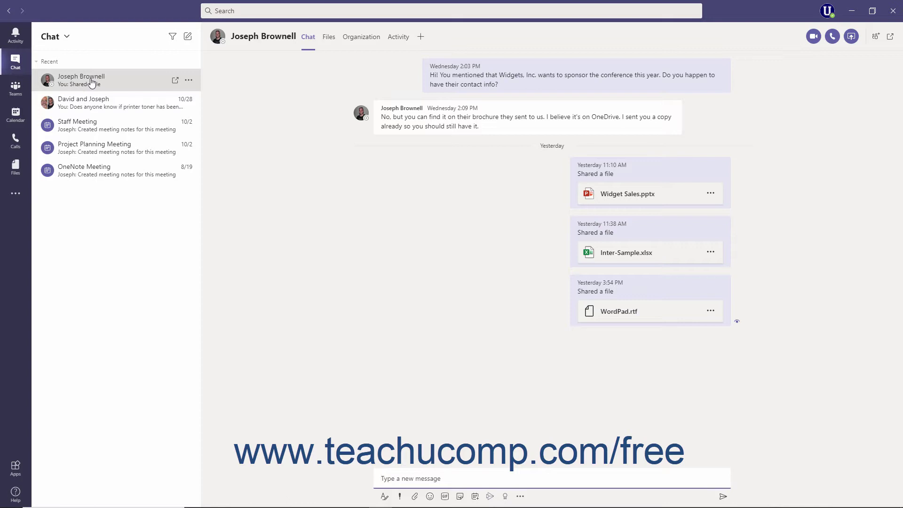
pyautogui.click(92, 109)
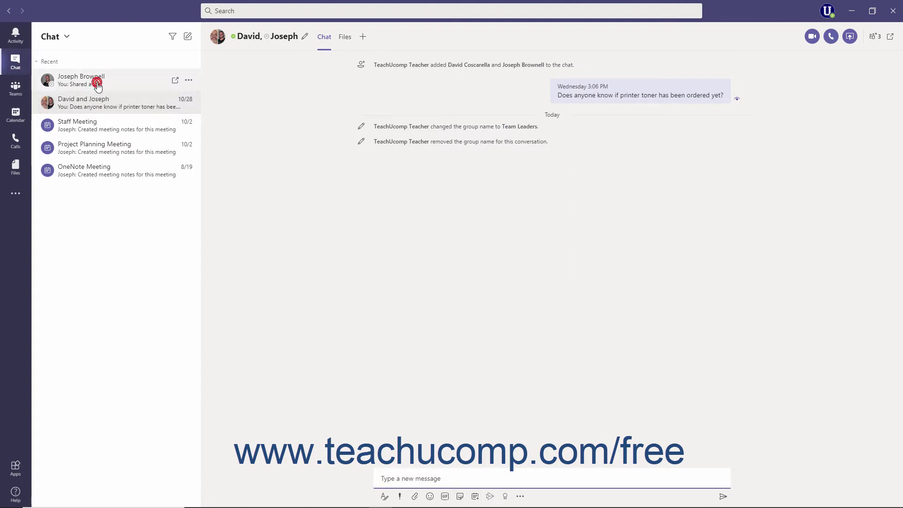
pyautogui.click(98, 87)
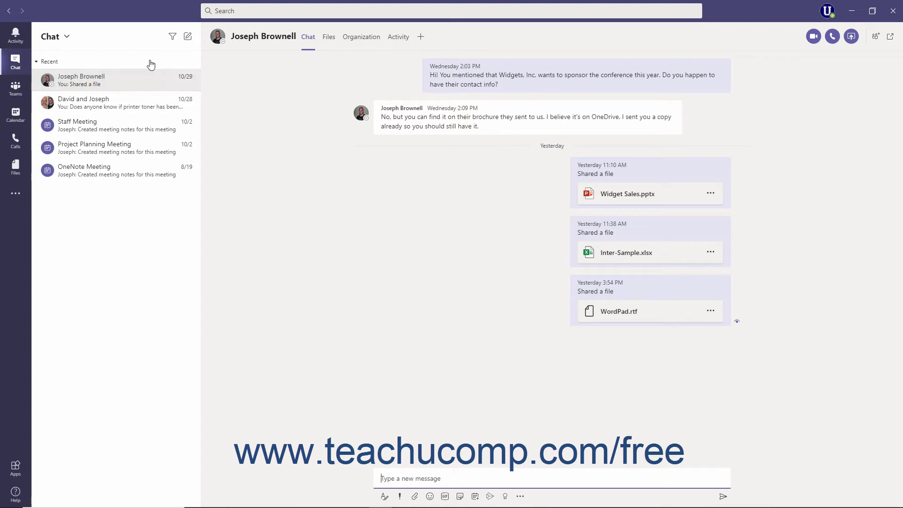
# Draft a new group chat with one contact under the group name "Unique name" and discard the draft
pyautogui.click(188, 37)
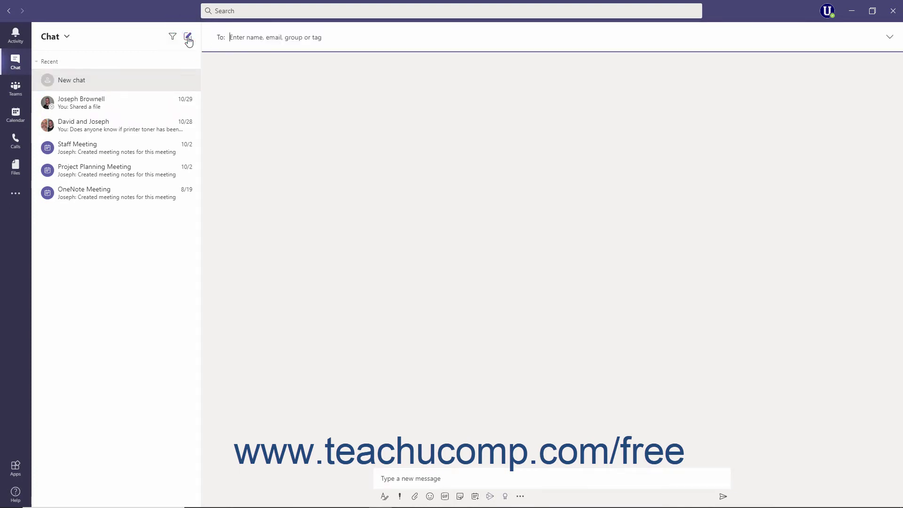
pyautogui.write('Jos')
pyautogui.click(251, 62)
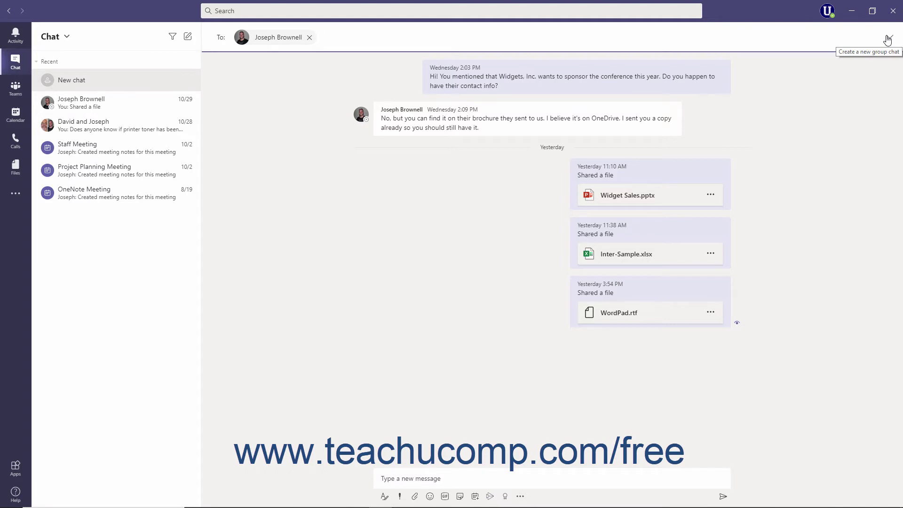
pyautogui.click(887, 40)
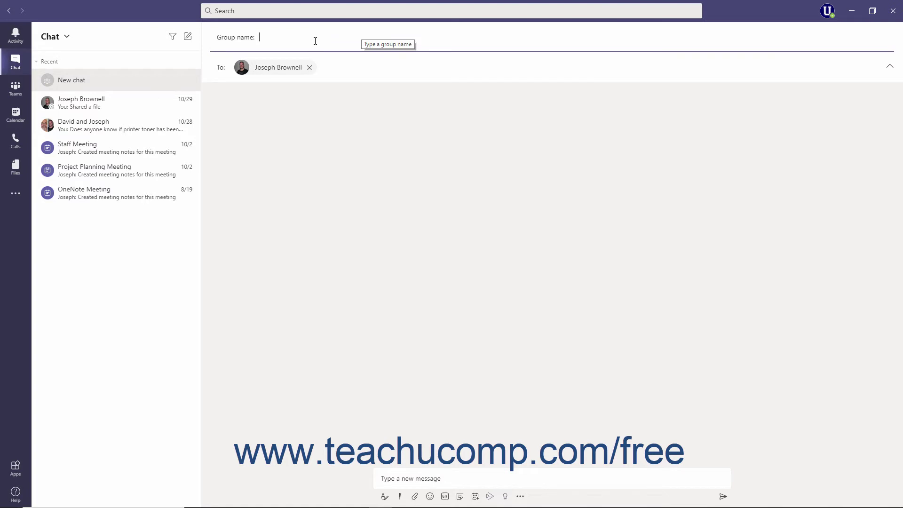
pyautogui.write('Unique')
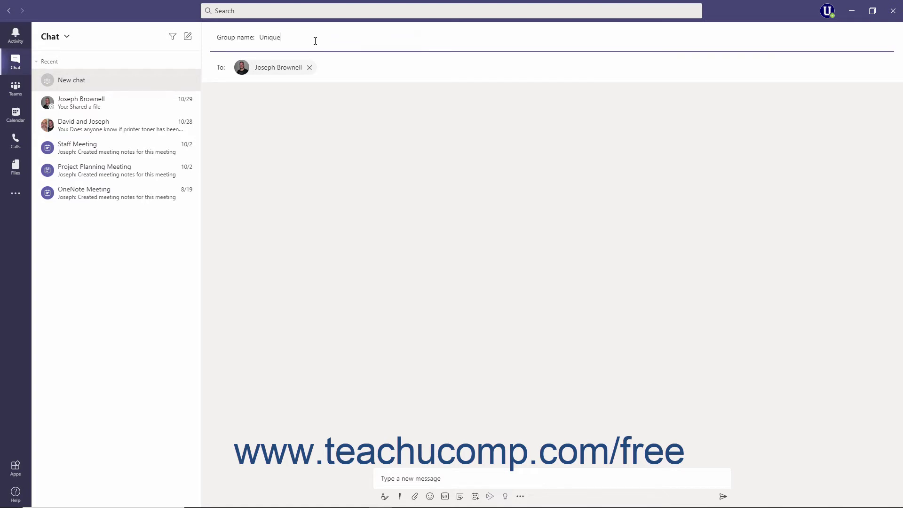
pyautogui.write(' name')
pyautogui.click(188, 80)
pyautogui.click(177, 103)
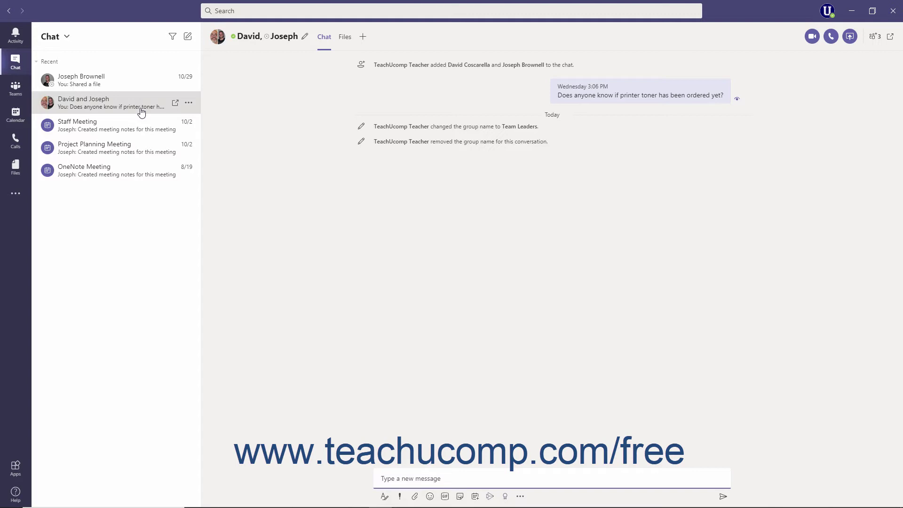
# Name the existing three-person group chat "Teams Chat" and save the name
pyautogui.click(306, 40)
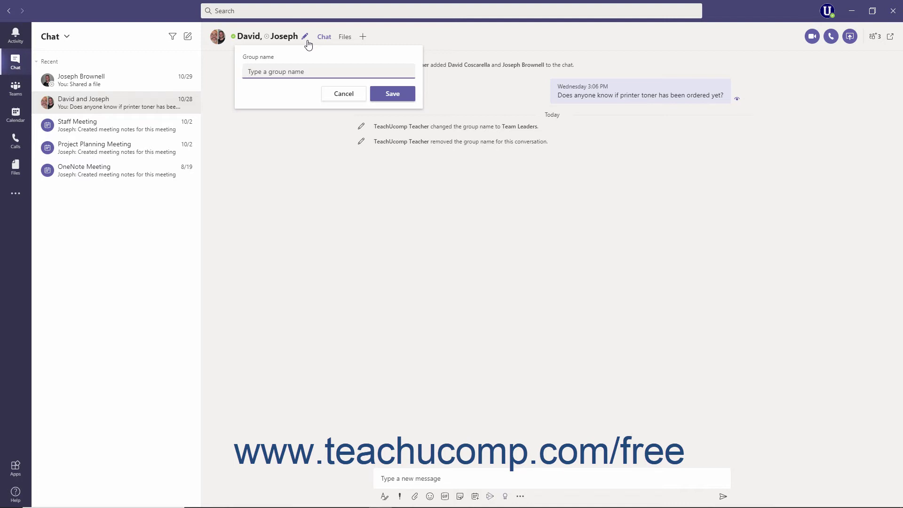
pyautogui.write('Teams Chat')
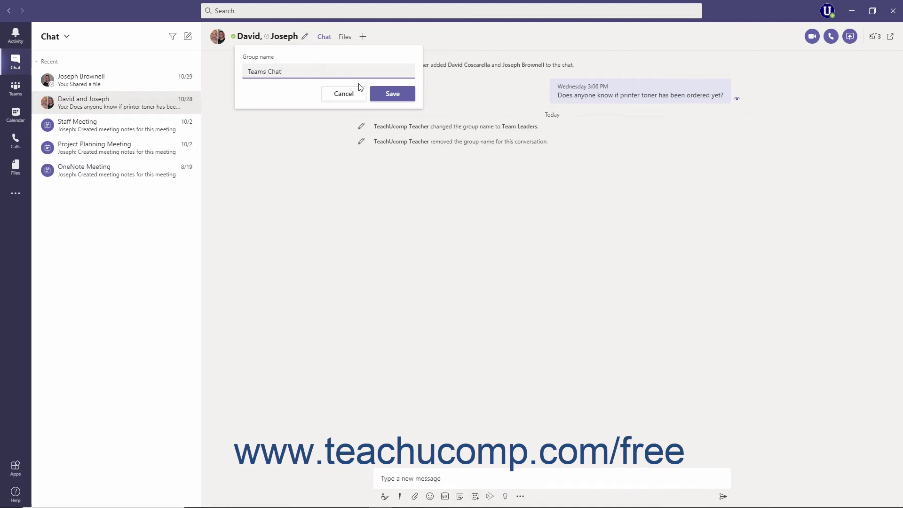
pyautogui.click(380, 96)
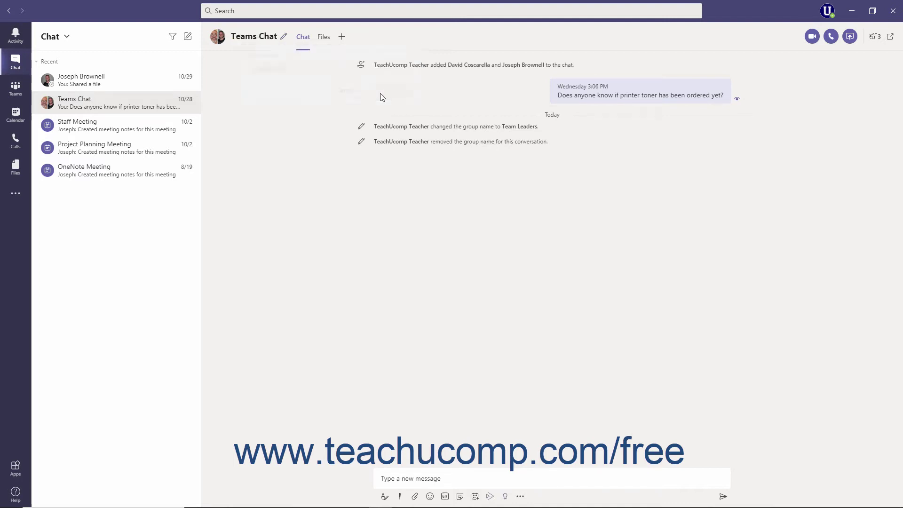
# Prepare adding one contact to the Teams Chat group with all chat history included, and cancel the addition
pyautogui.click(141, 83)
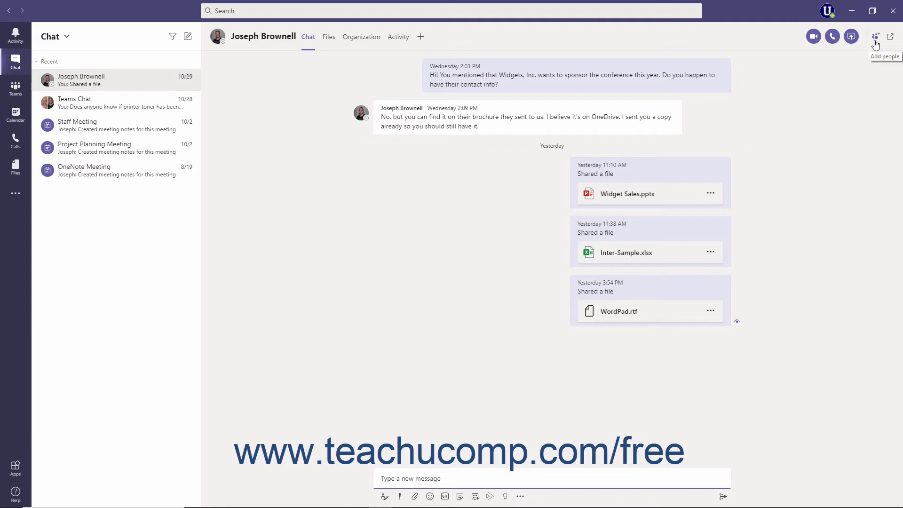
pyautogui.click(112, 108)
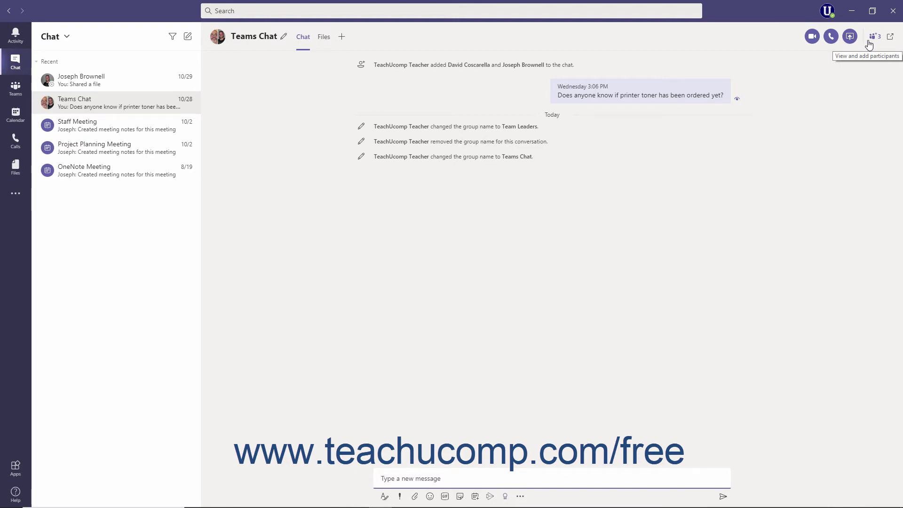
pyautogui.click(868, 44)
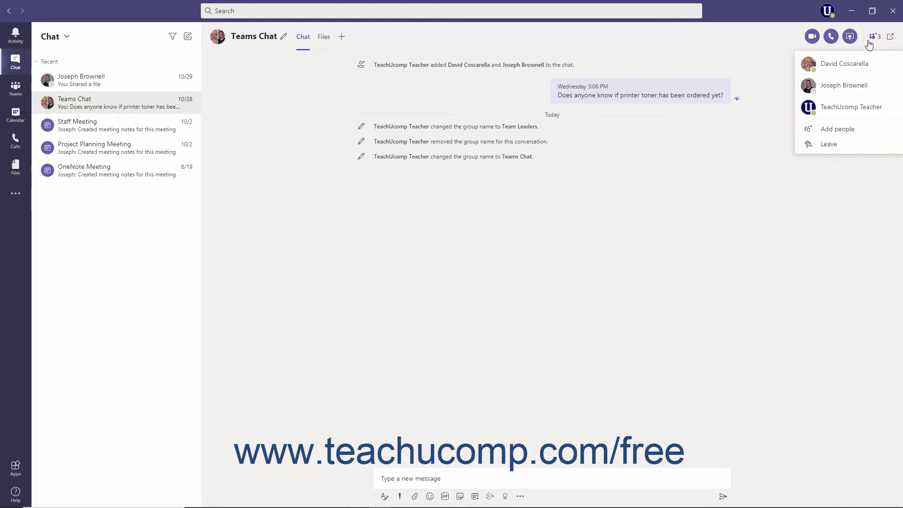
pyautogui.click(844, 130)
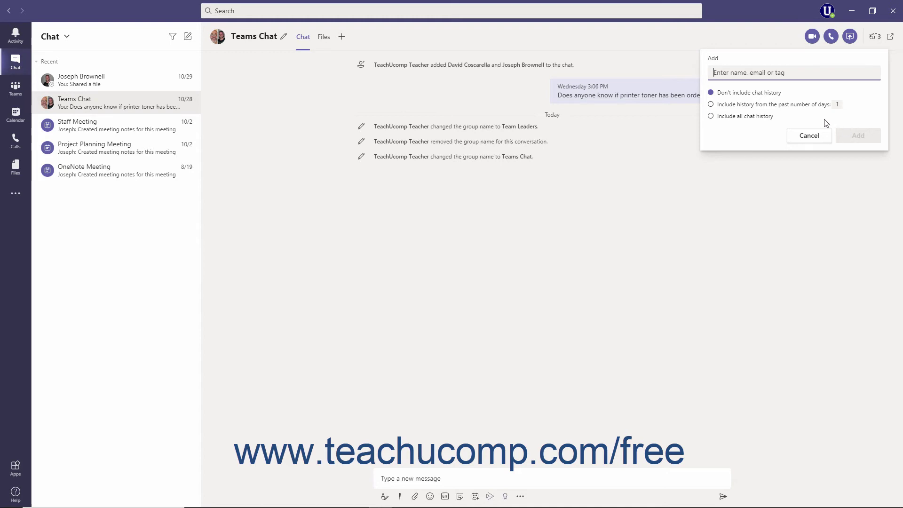
pyautogui.write('ILEA')
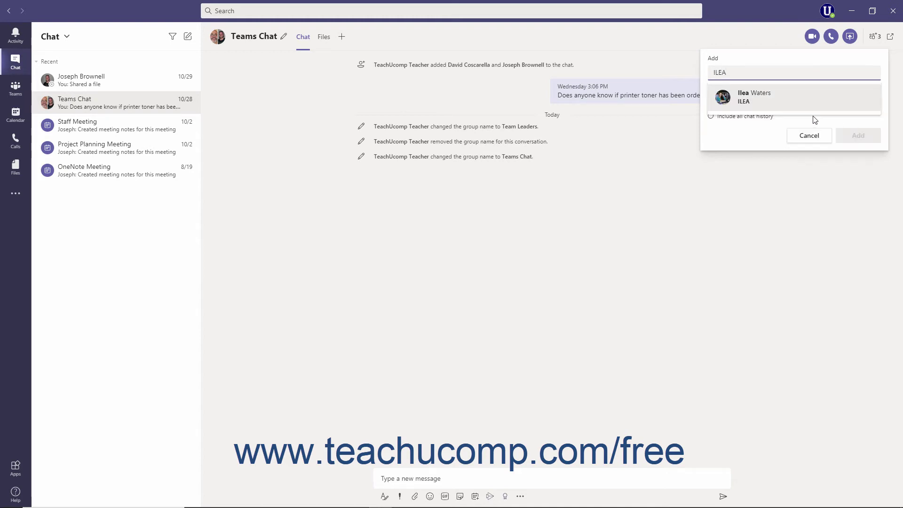
pyautogui.click(775, 96)
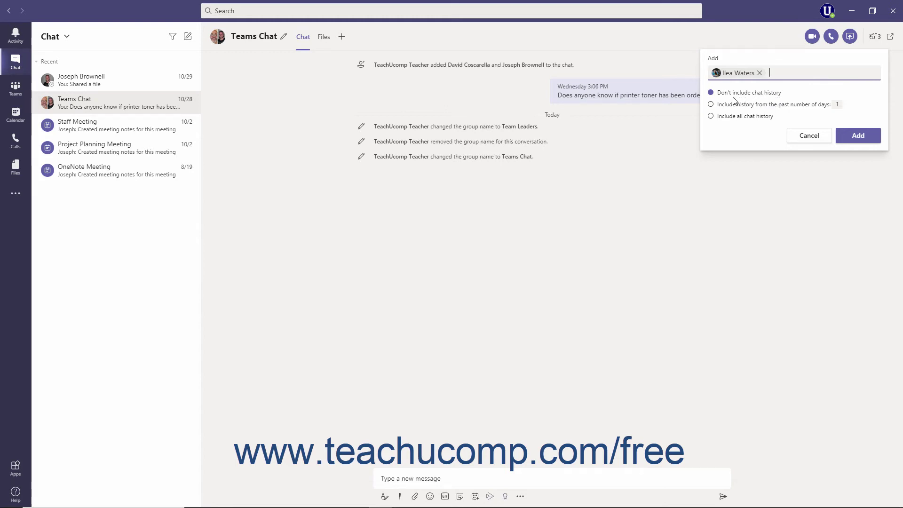
pyautogui.click(731, 117)
pyautogui.click(805, 137)
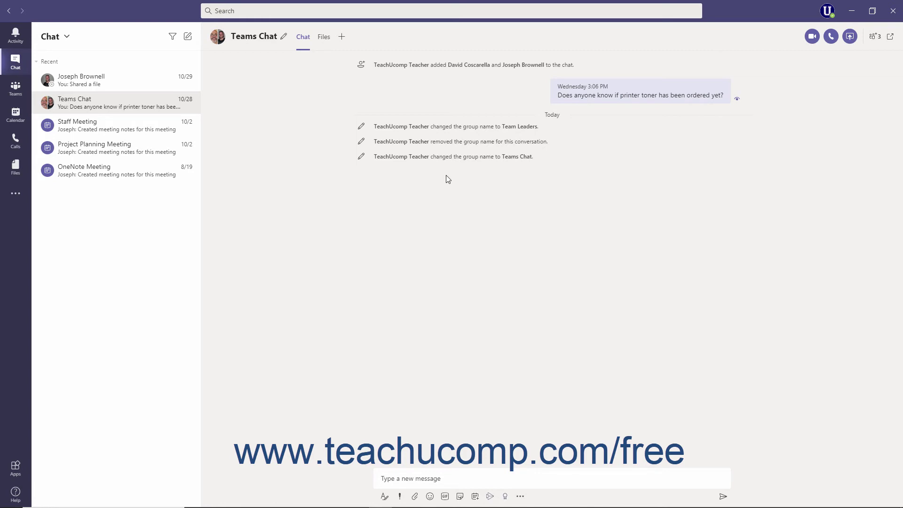
# Pop out the one-to-one chat at the head of the recent chats into its own window and close that window
pyautogui.click(143, 86)
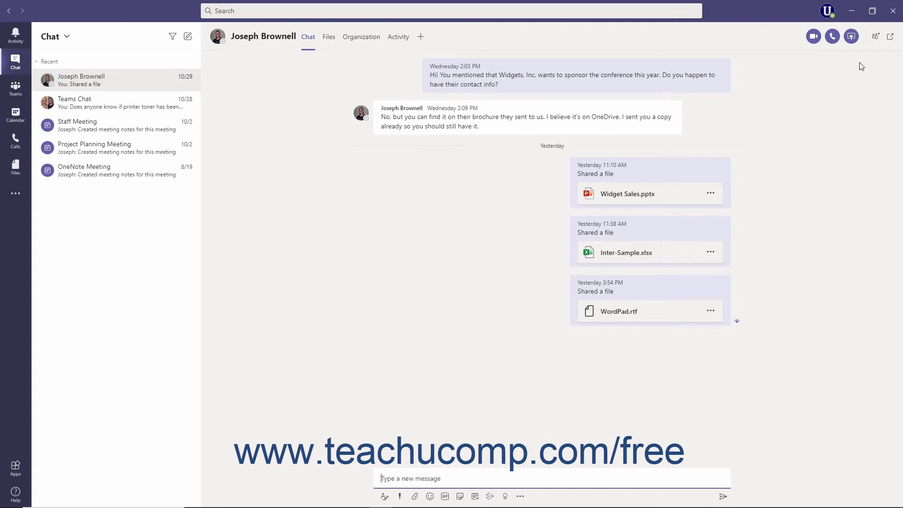
pyautogui.click(892, 39)
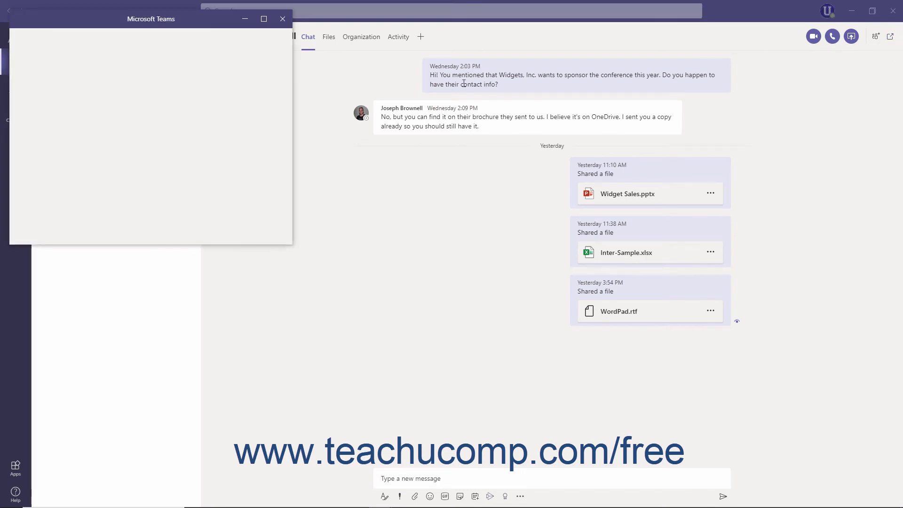
pyautogui.click(282, 19)
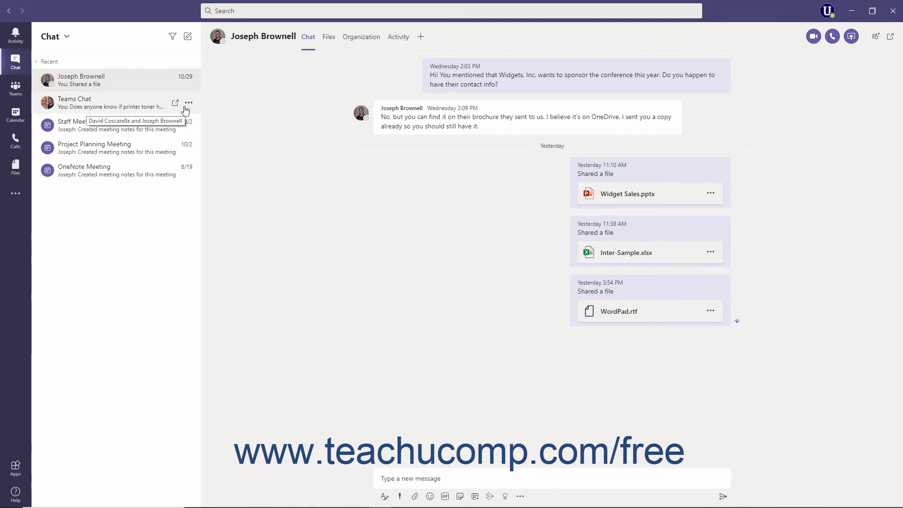
# Pop out the Teams Chat group, move and heighten its separate window, and close it
pyautogui.click(189, 103)
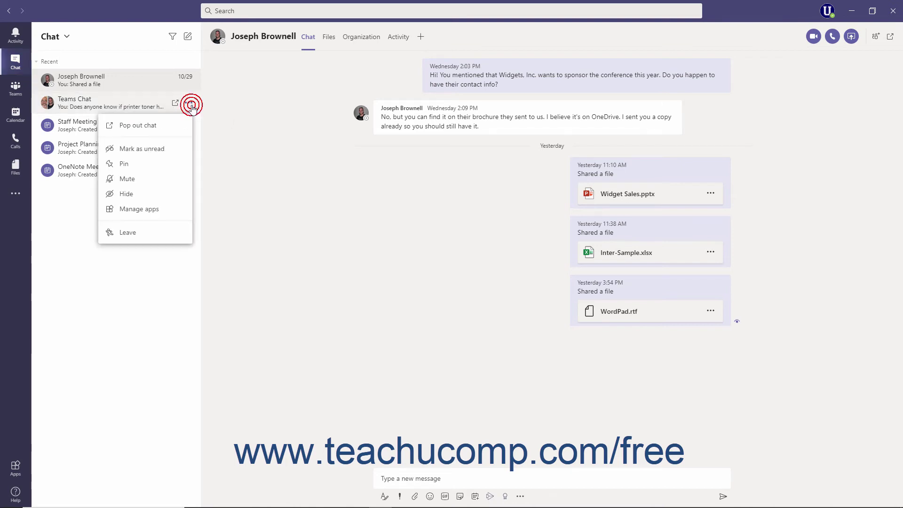
pyautogui.click(156, 126)
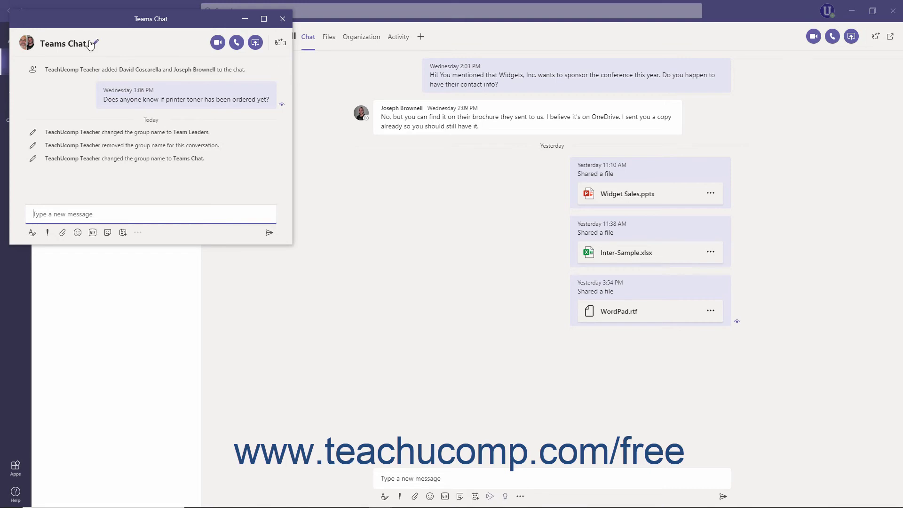
pyautogui.click(92, 21)
pyautogui.moveTo(93, 21); pyautogui.dragTo(168, 133)
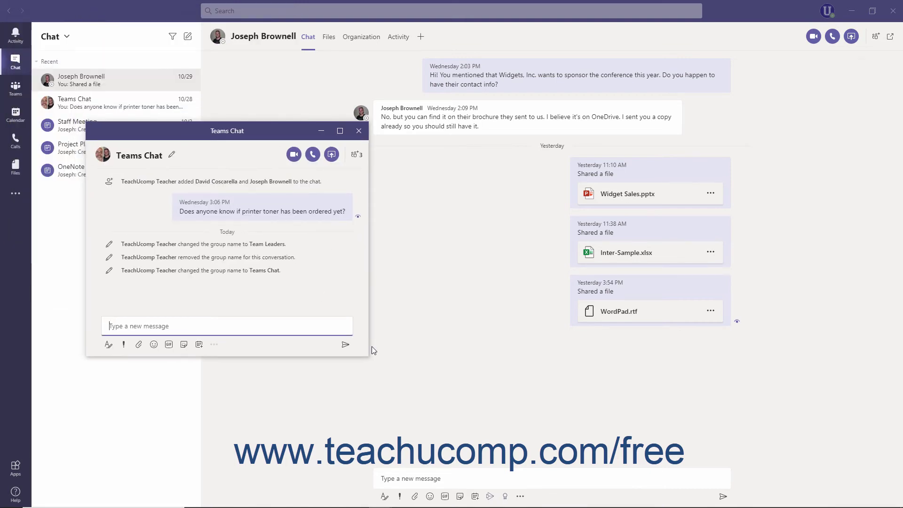
pyautogui.moveTo(367, 356); pyautogui.dragTo(329, 421)
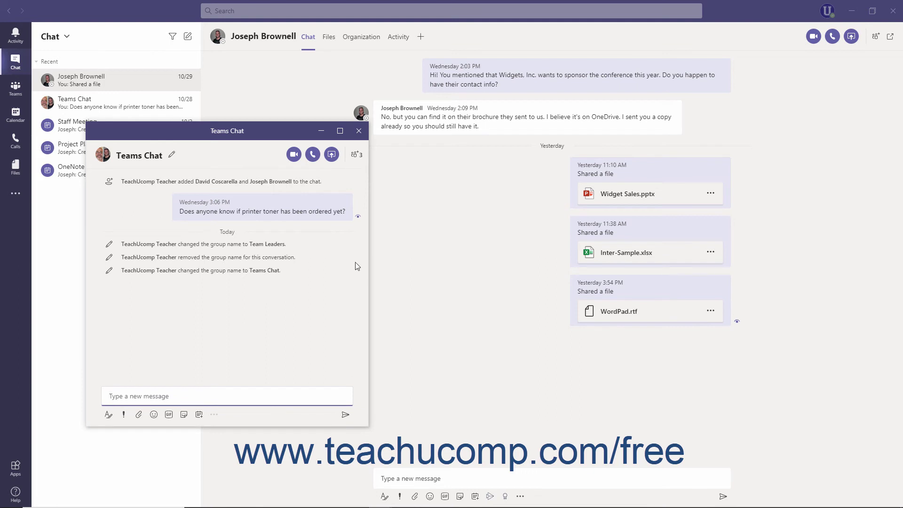
pyautogui.click(359, 132)
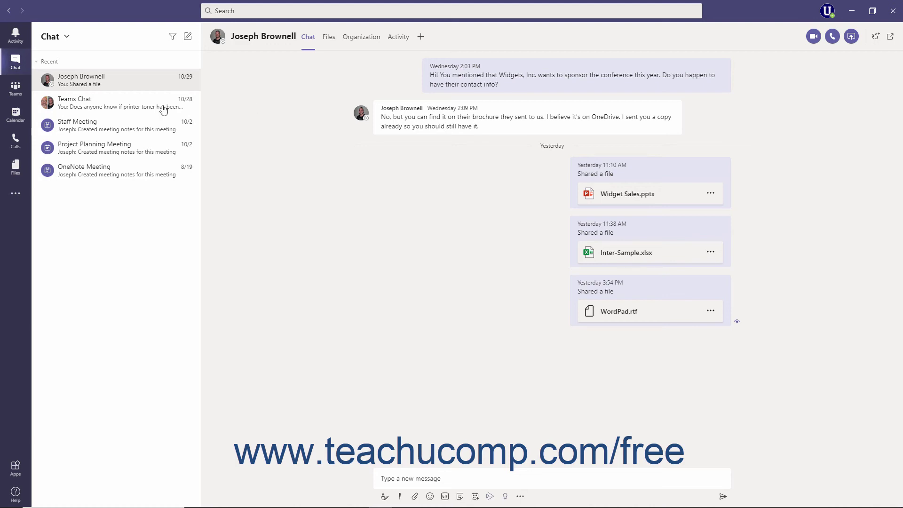
# Share the "New Tab - Google Chrome" window with the Teams Chat group and stop presenting
pyautogui.click(138, 106)
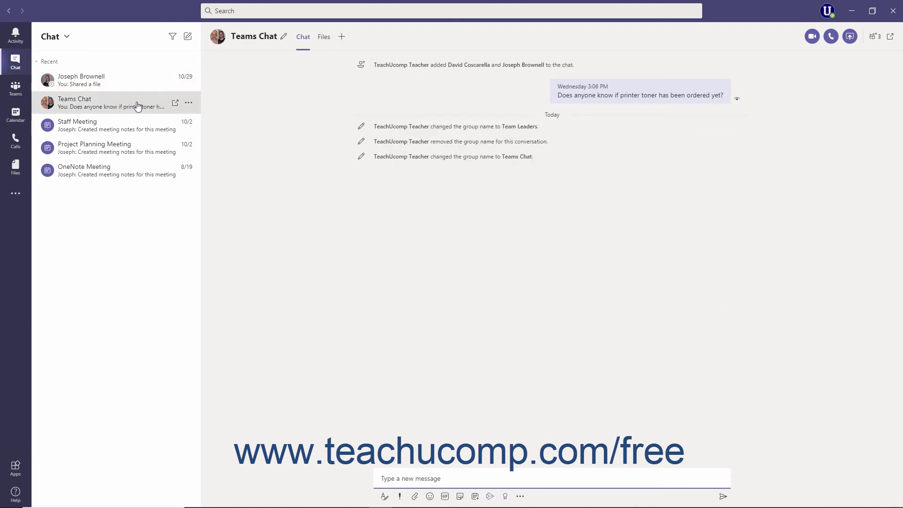
pyautogui.click(849, 38)
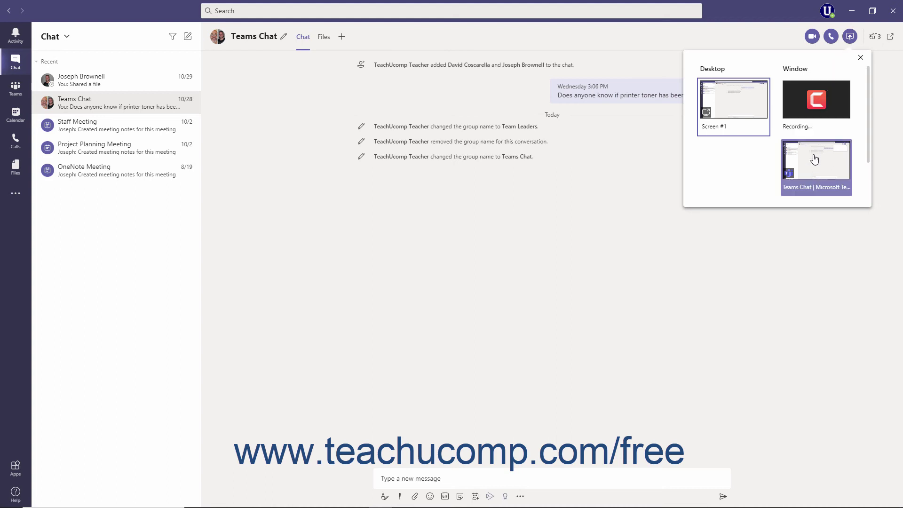
pyautogui.scroll(-2, 816, 162)
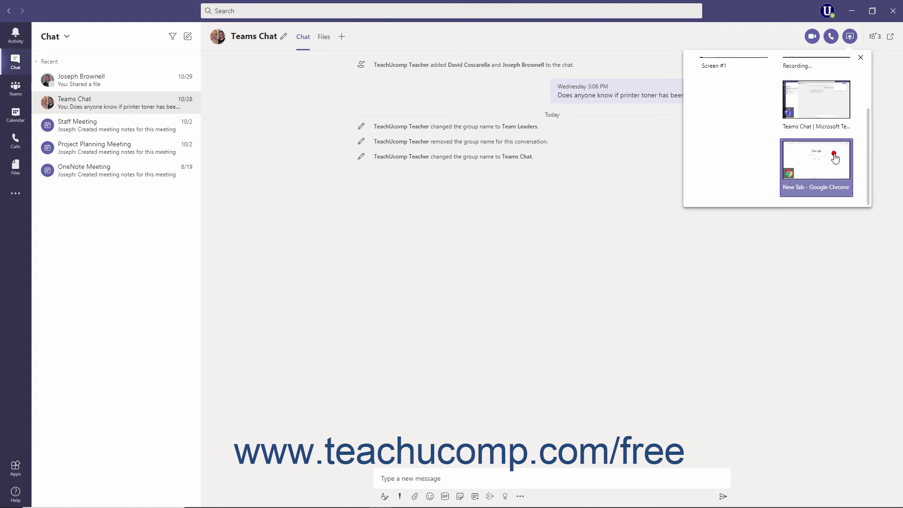
pyautogui.click(835, 158)
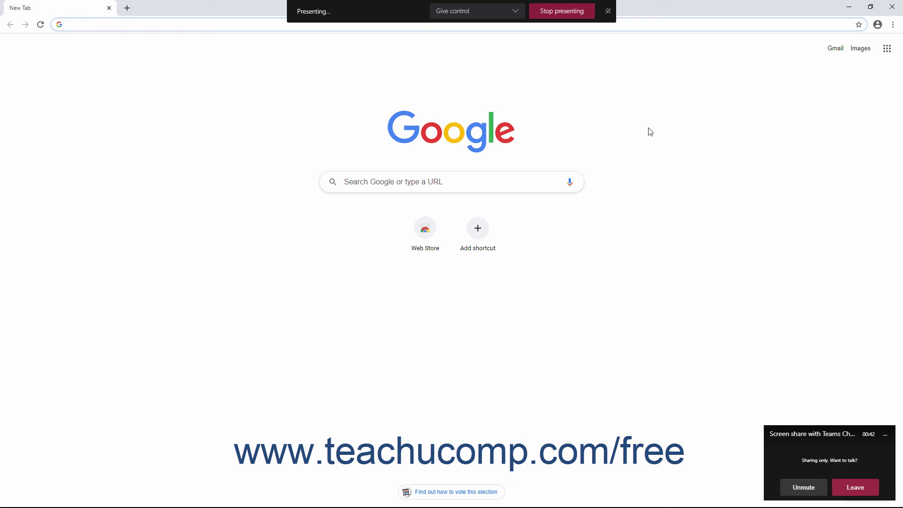
pyautogui.click(573, 20)
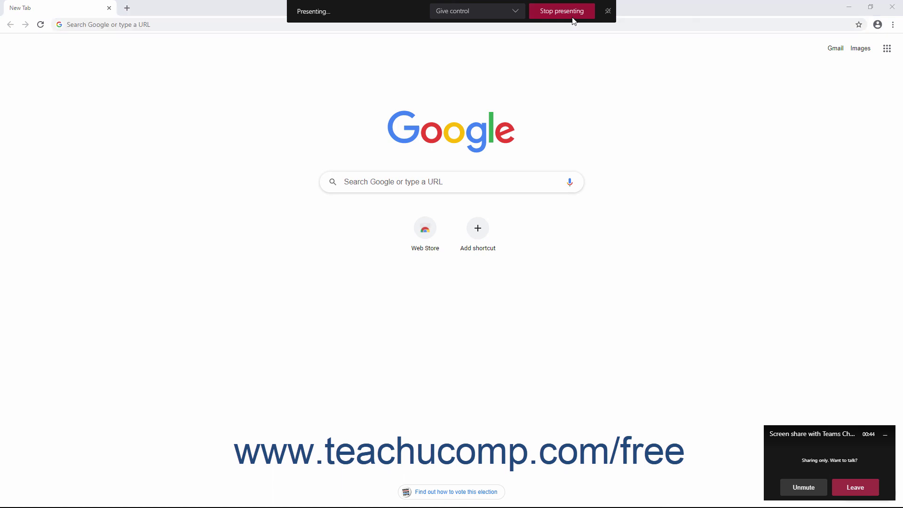
pyautogui.click(571, 18)
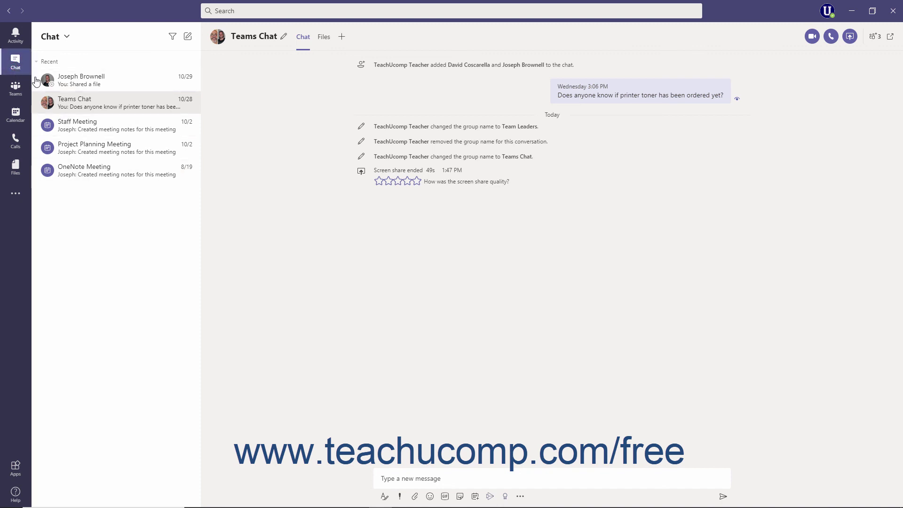
# Pin the Teams Chat group in the chat list and unpin it again
pyautogui.moveTo(100, 107)
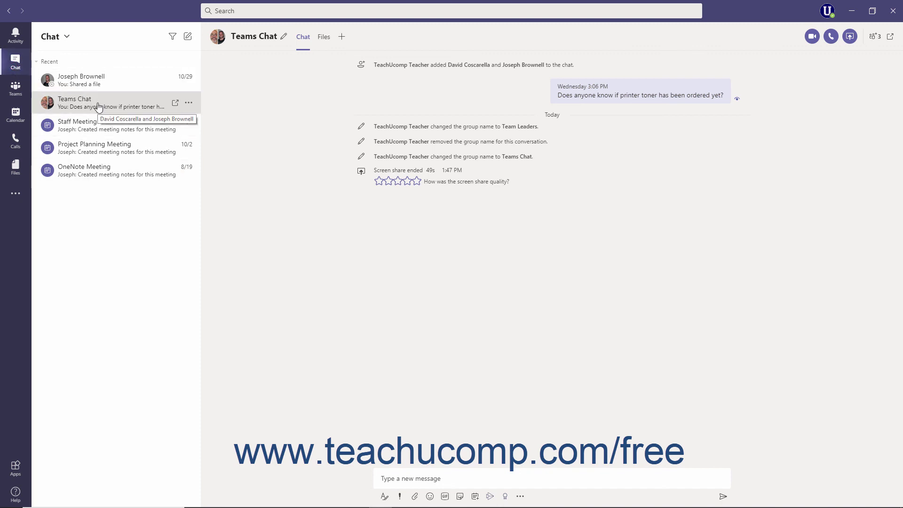
pyautogui.click(189, 104)
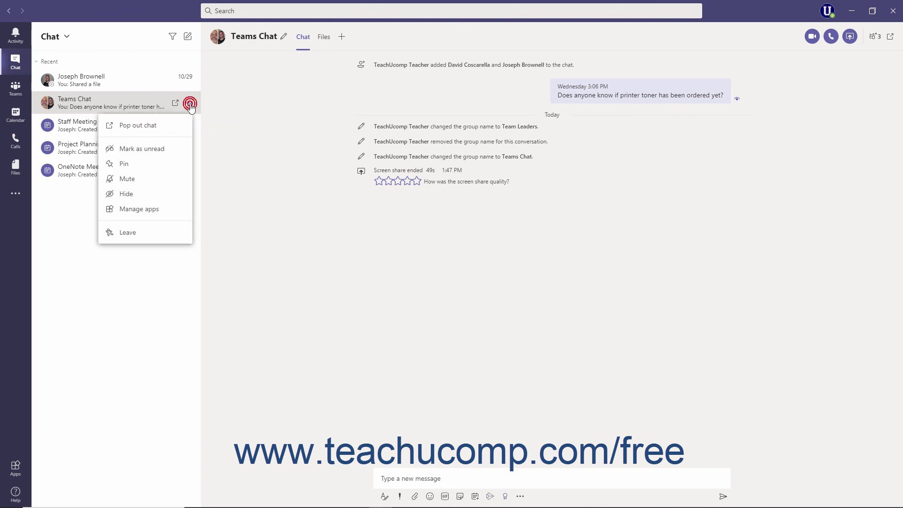
pyautogui.click(166, 163)
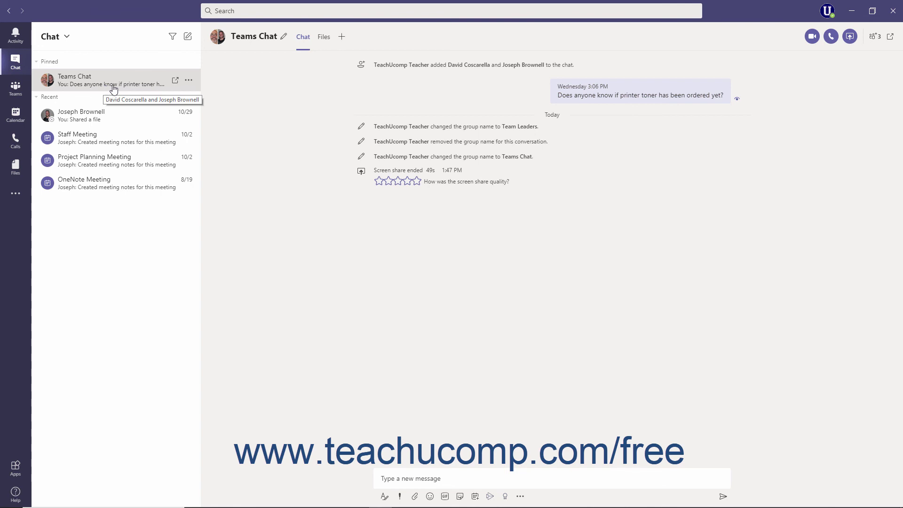
pyautogui.click(188, 81)
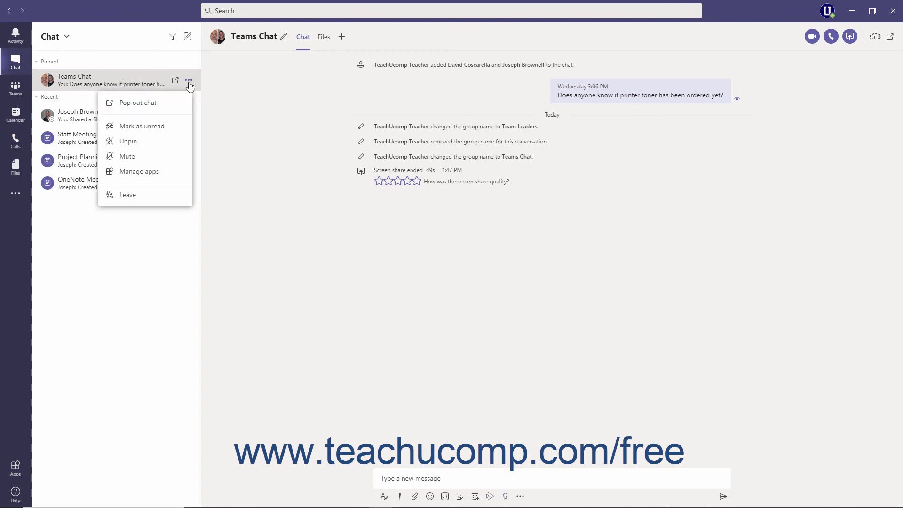
pyautogui.click(123, 143)
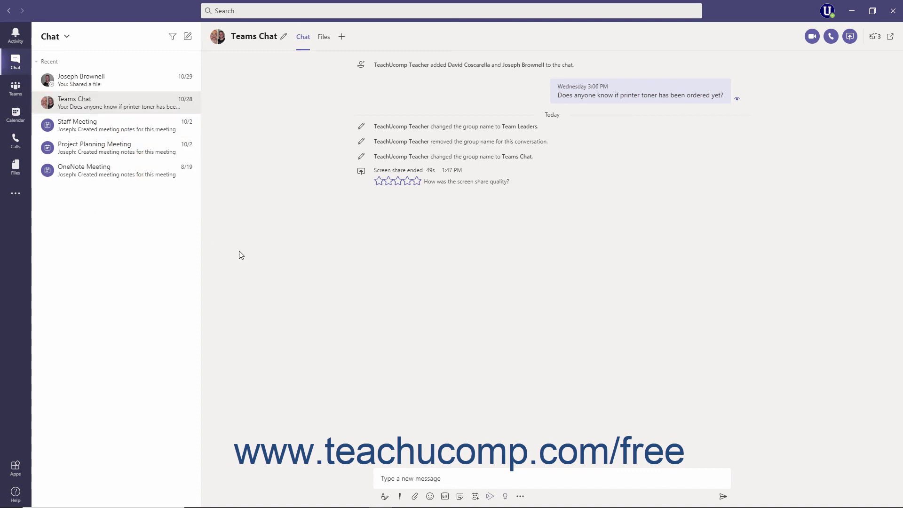